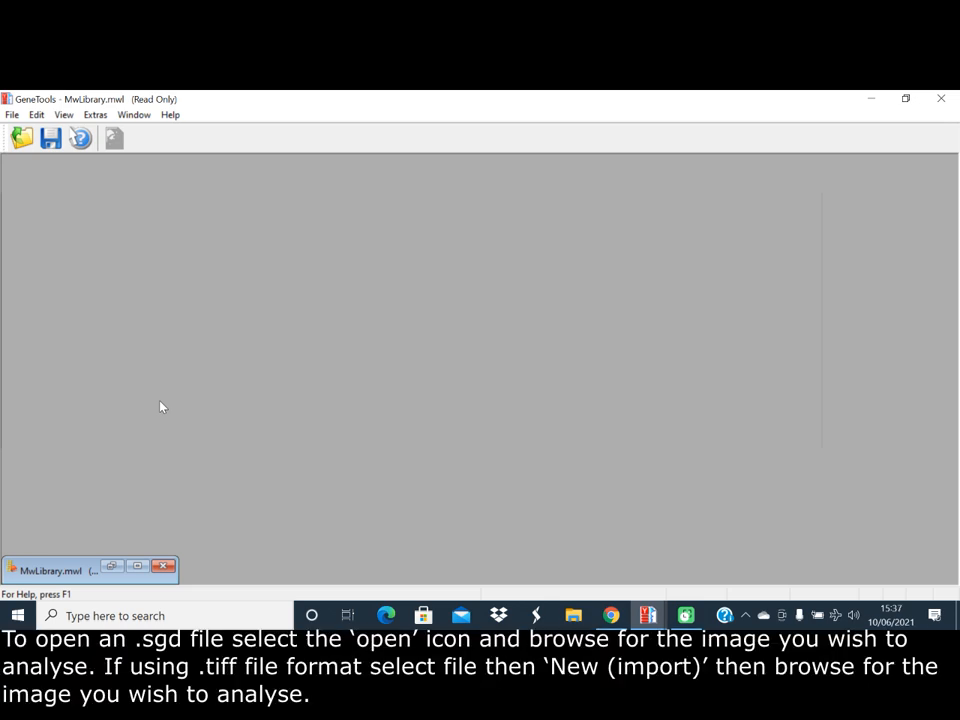
left_click(22, 138)
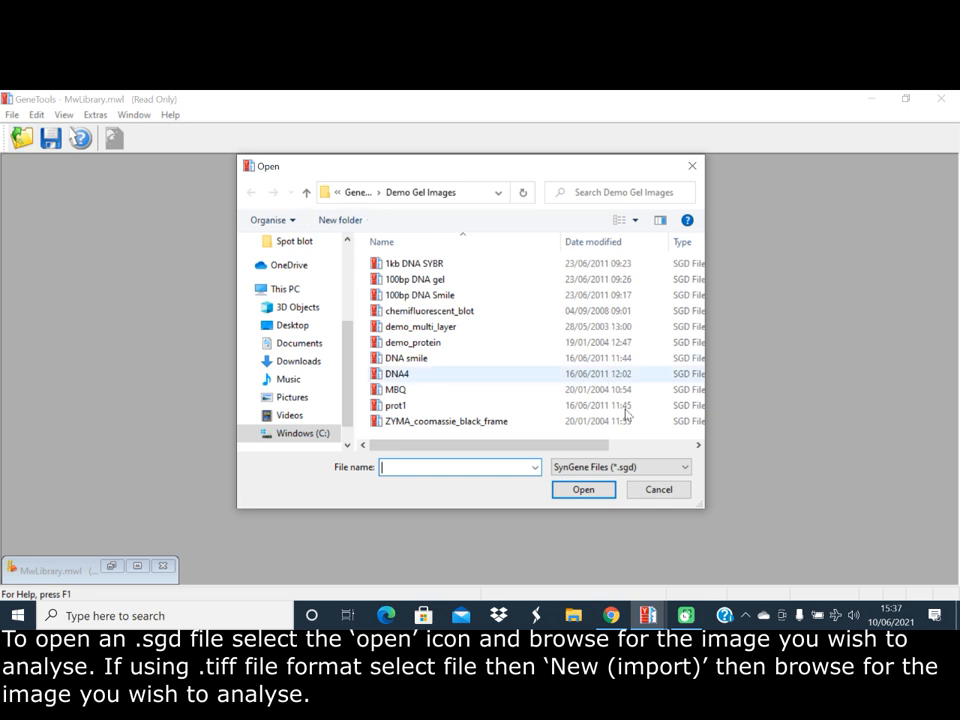
left_click(656, 490)
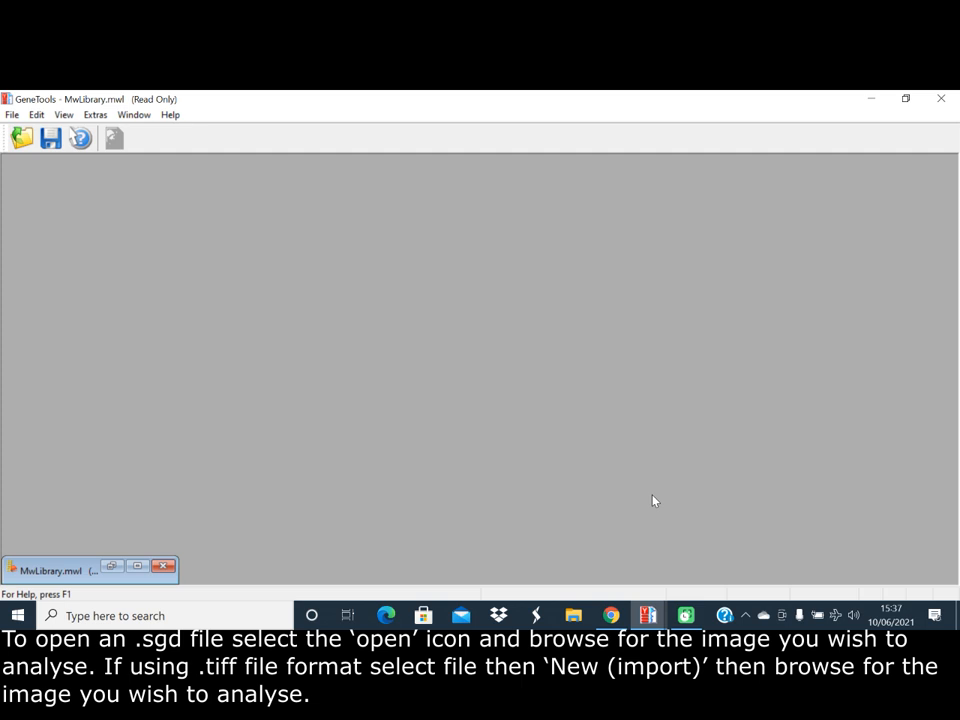
left_click(12, 115)
mouse_move(34, 116)
left_click(18, 129)
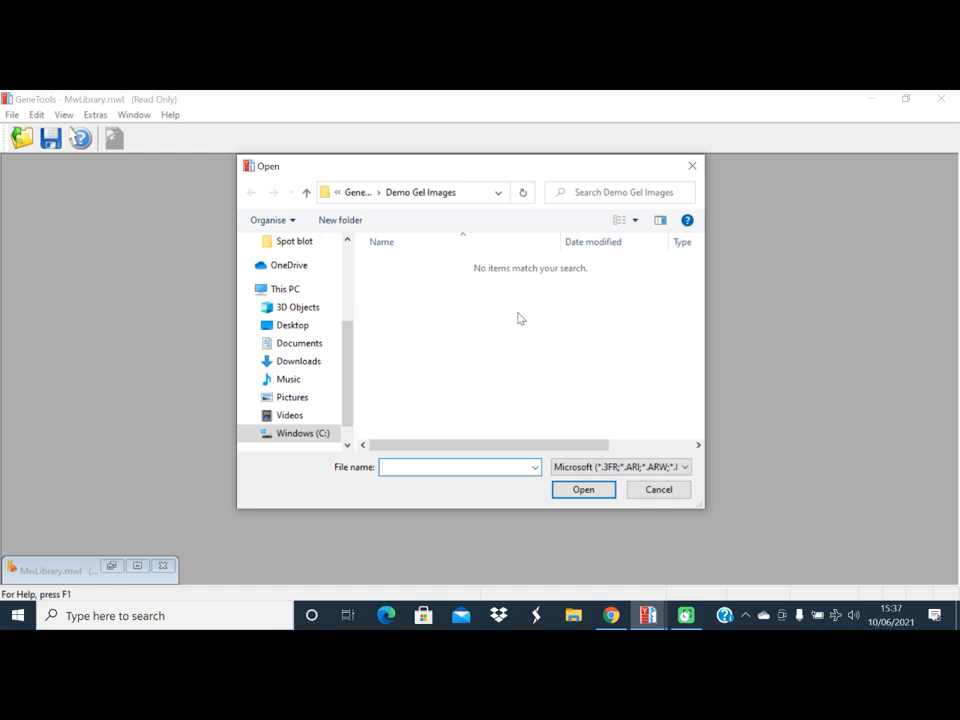
left_click(660, 489)
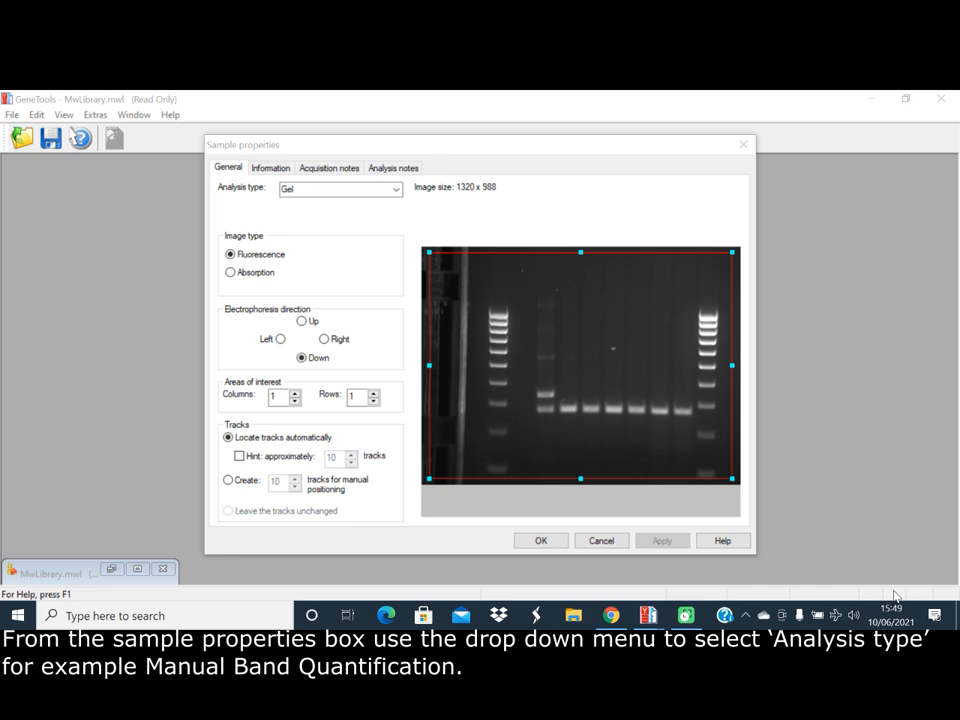
Set the gel image's analysis type to Manual Band Quantification and accept the sample properties
left_click(396, 190)
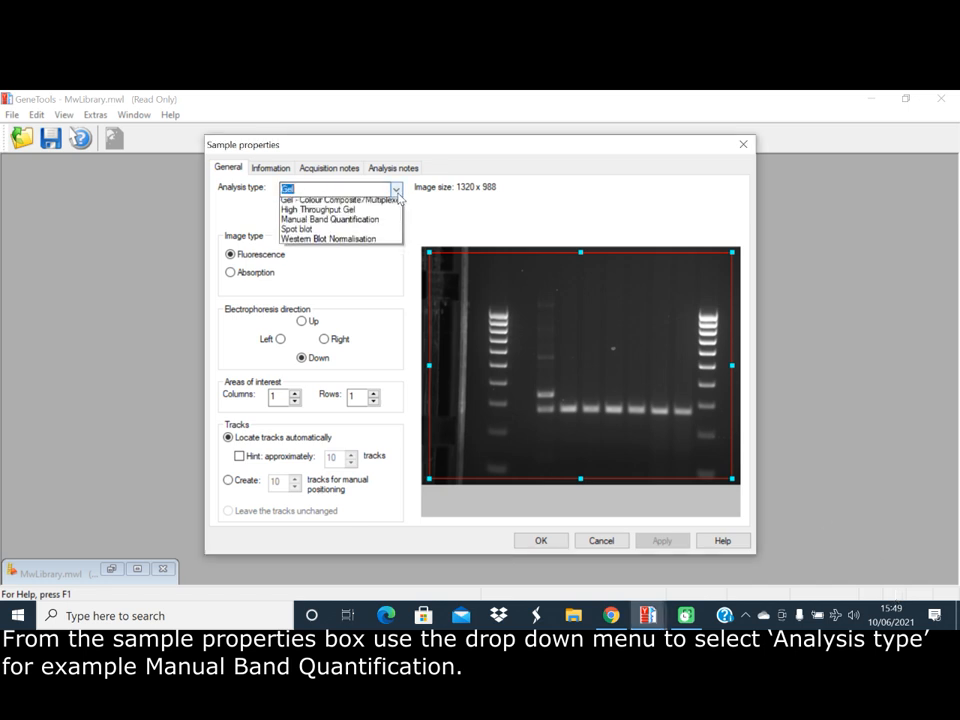
left_click(353, 243)
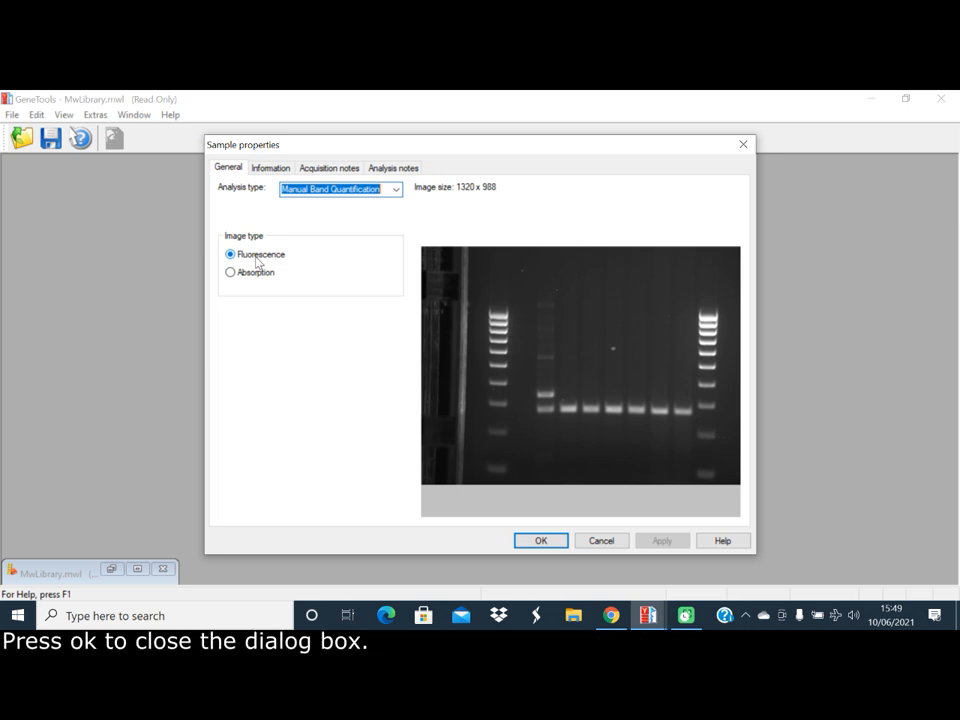
left_click(530, 543)
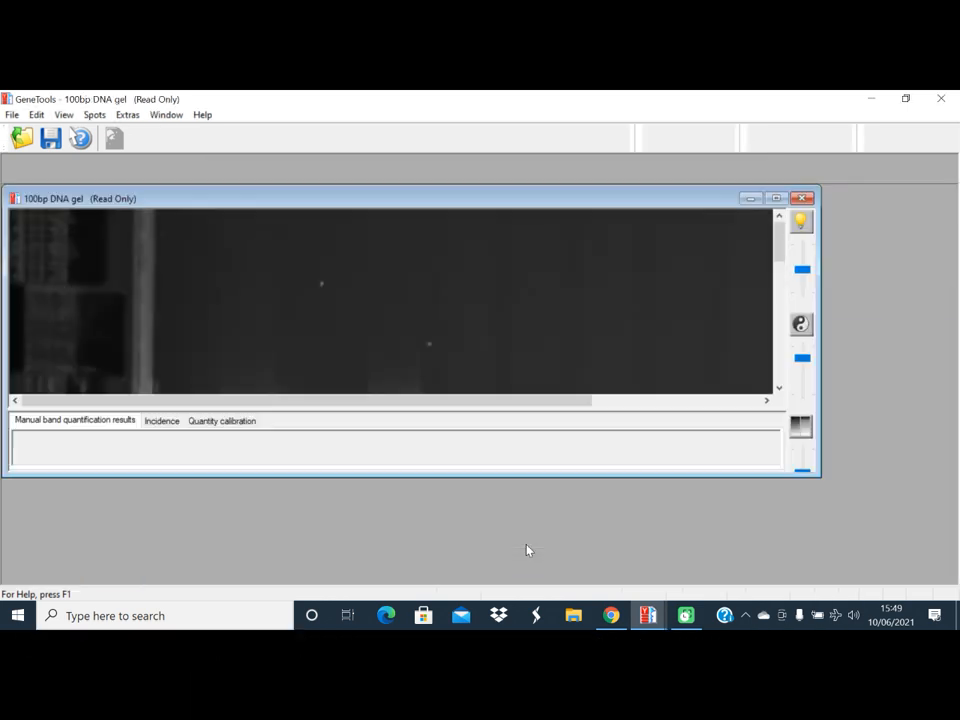
Draw a rectangular quantification box around the lower band of the first sample lane, the one with two bands
left_click(780, 390)
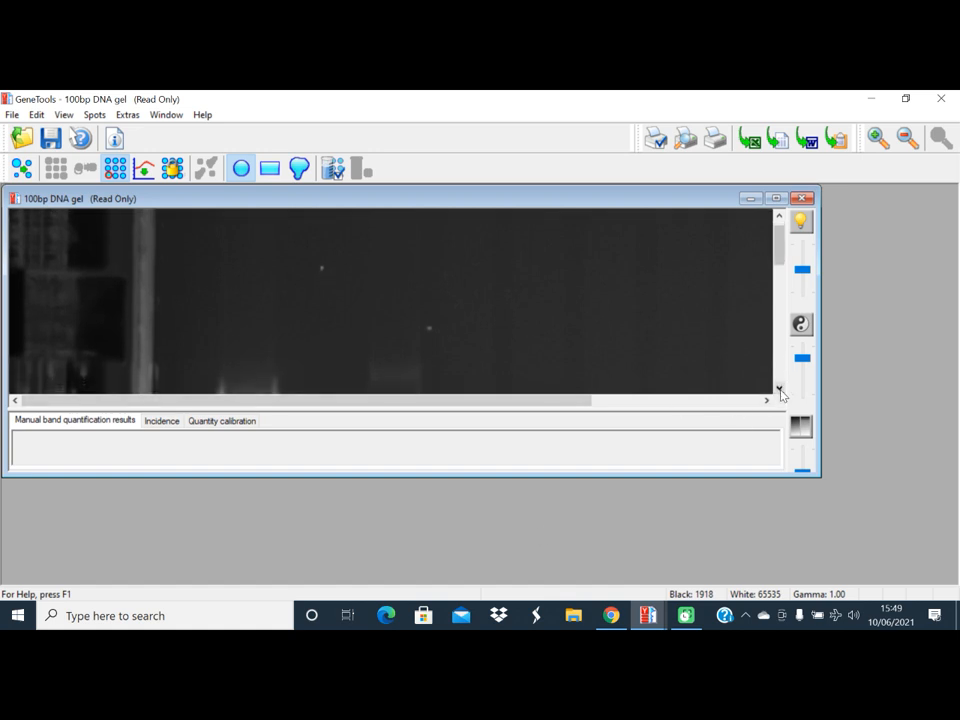
left_click_drag(781, 250, 790, 332)
left_click(906, 140)
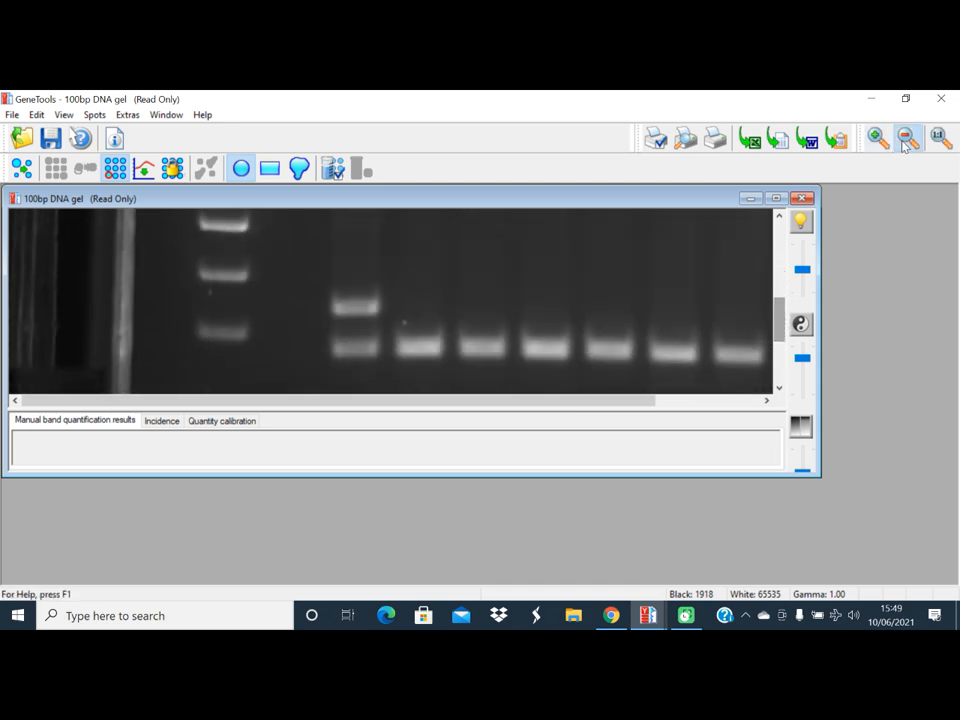
left_click(906, 140)
left_click(906, 140)
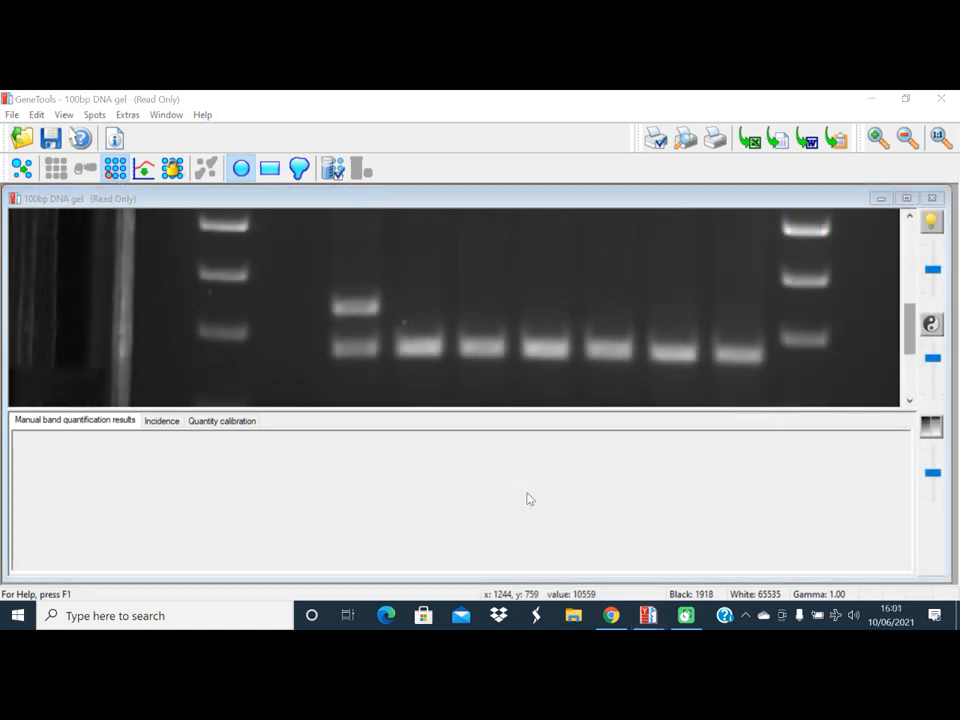
left_click(272, 172)
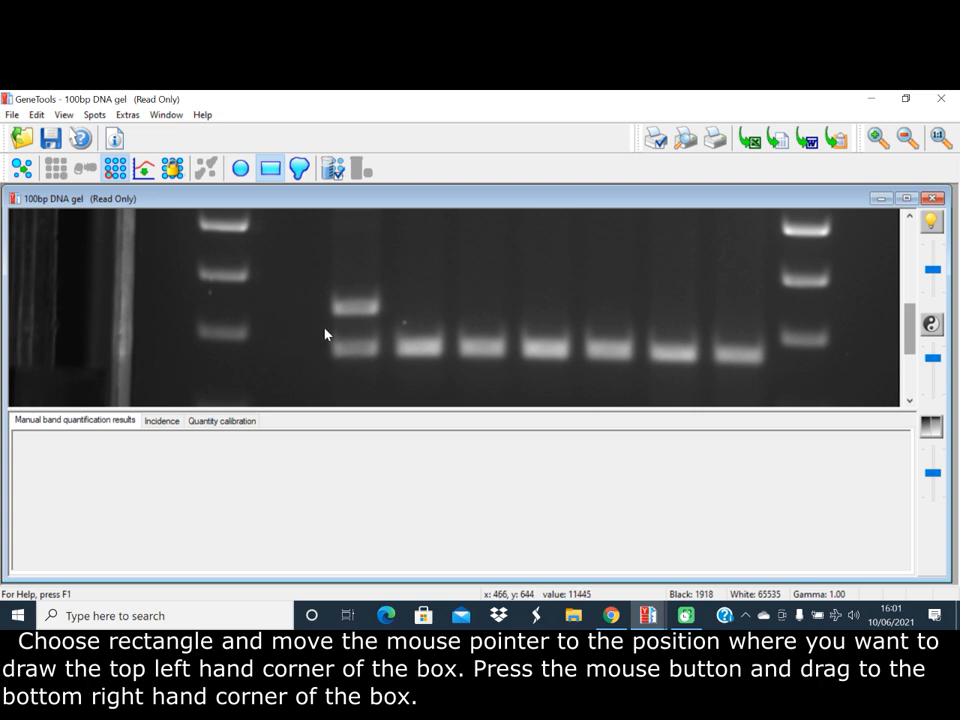
left_click_drag(325, 329, 383, 363)
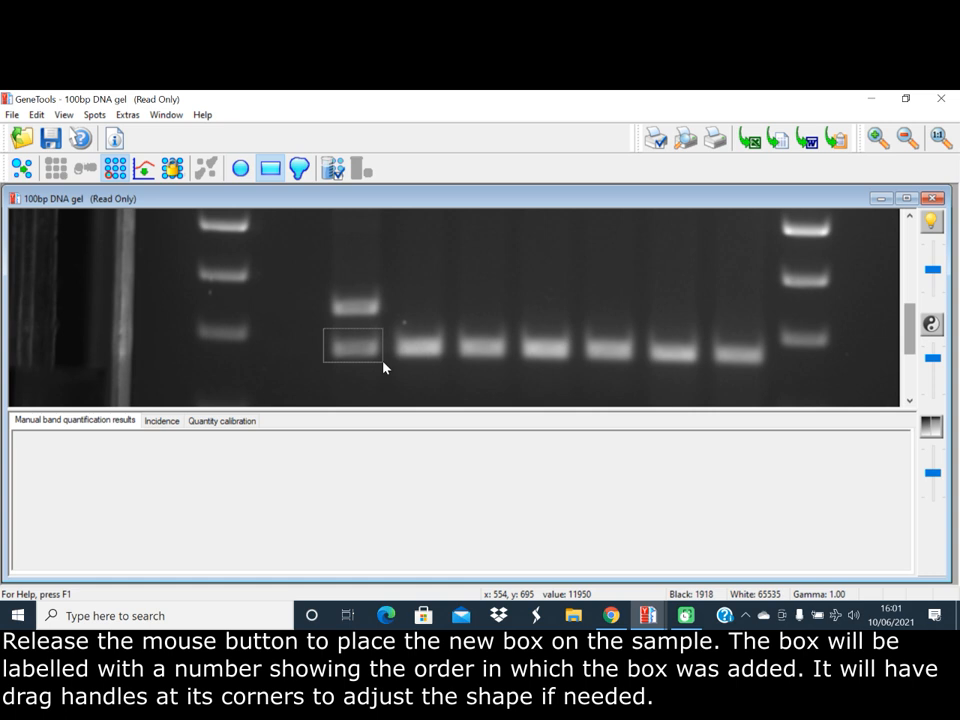
left_click_drag(383, 362, 383, 362)
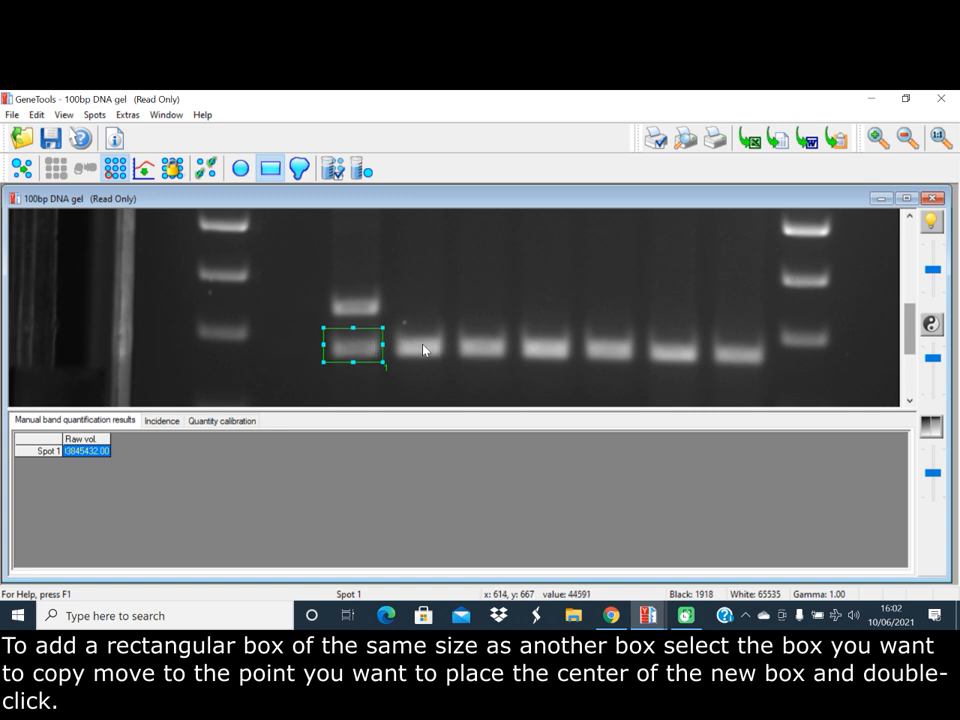
Add same-size copies of the box centred on each of the six remaining sample bands in the row
left_click(420, 350)
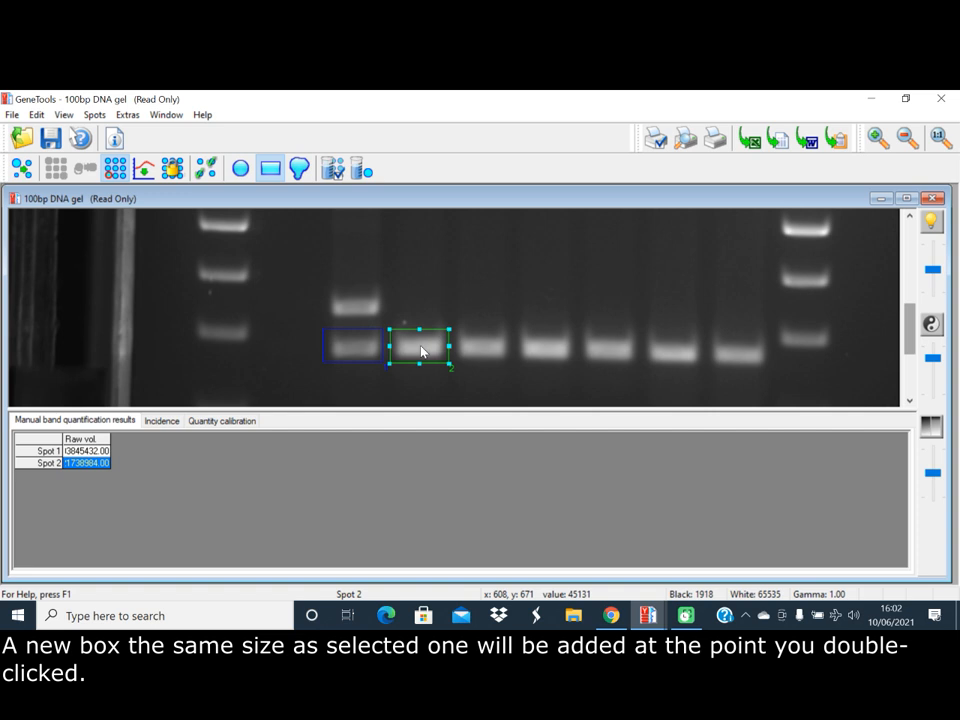
double_click(484, 349)
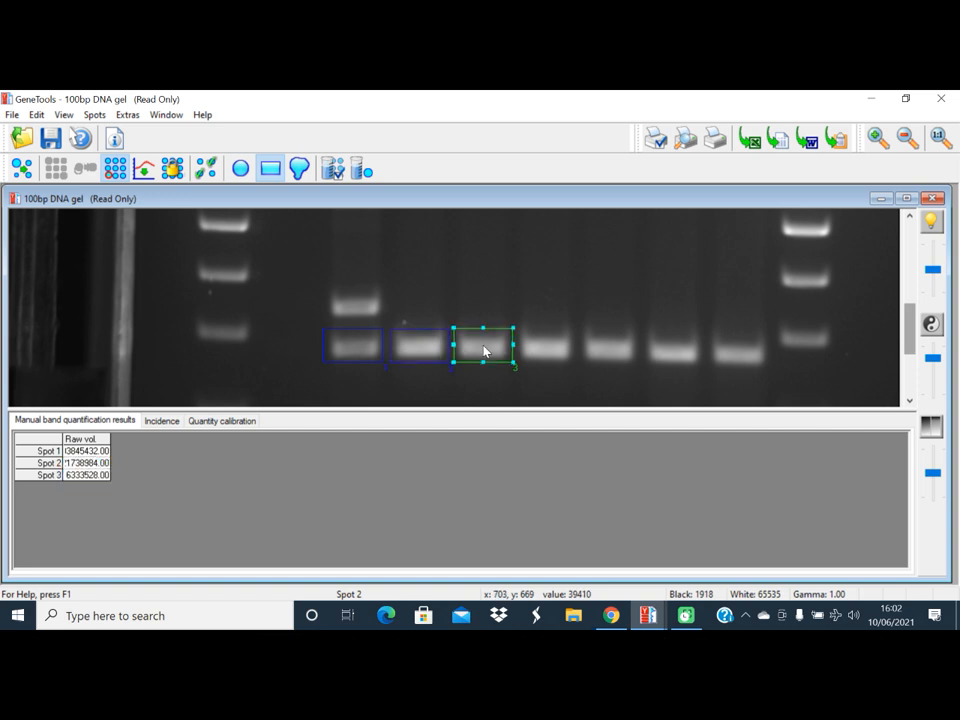
double_click(549, 349)
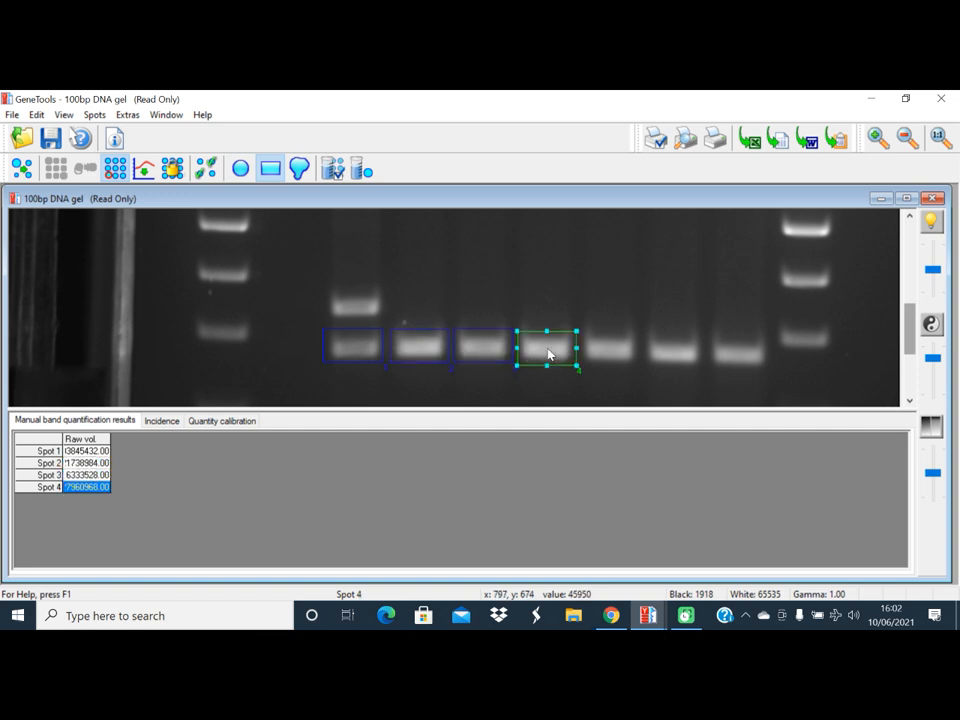
double_click(610, 353)
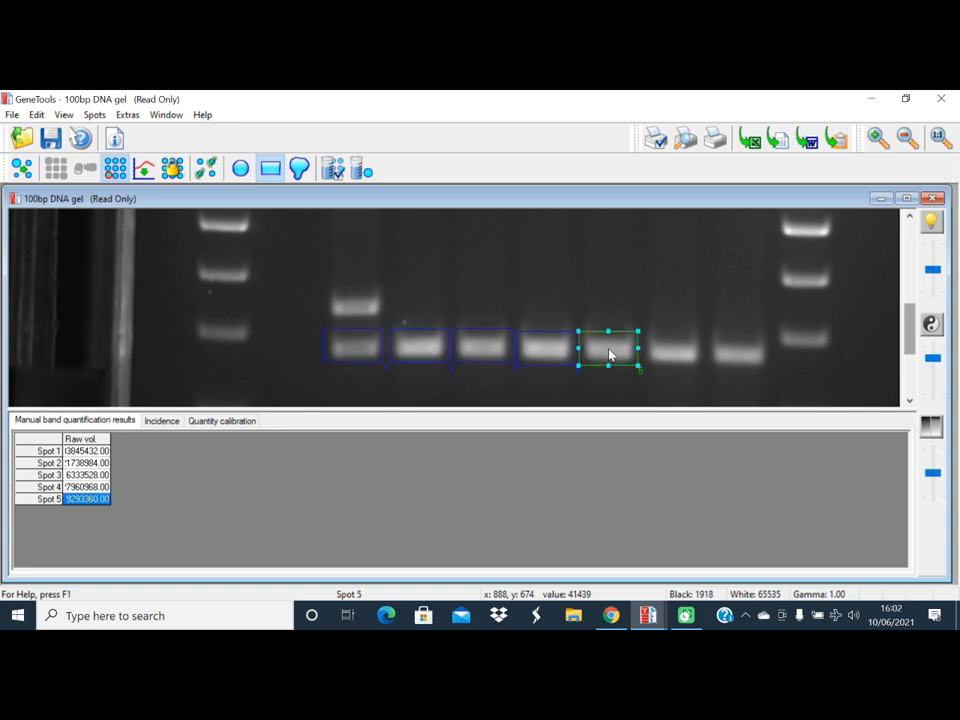
double_click(674, 354)
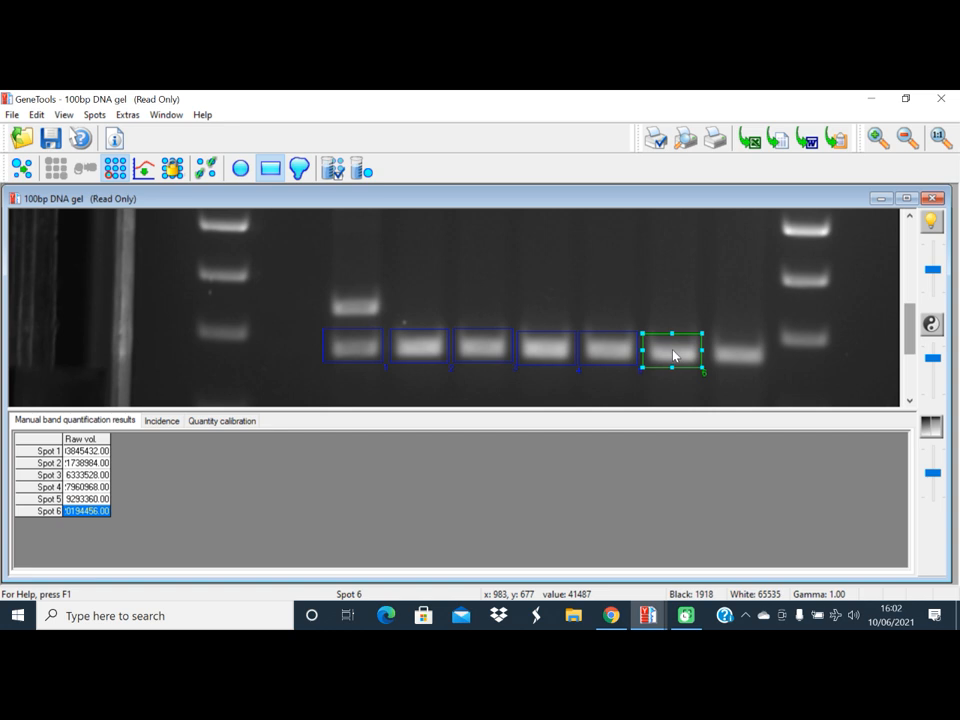
double_click(741, 360)
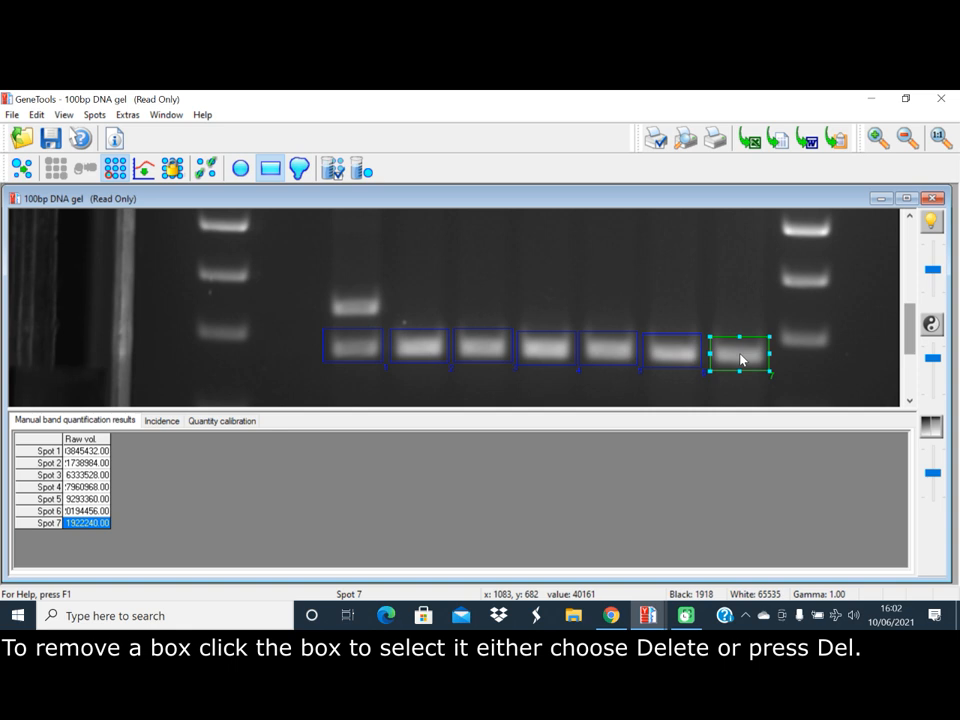
Delete the box on the last sample band, place it again on that band, and delete it once more
right_click(741, 360)
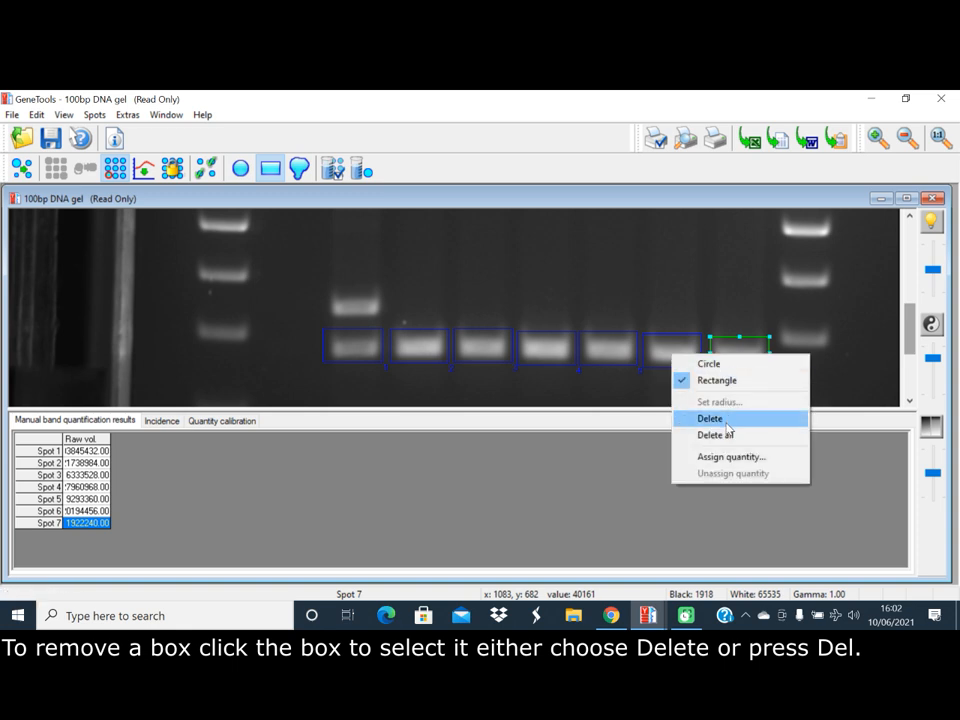
left_click(727, 420)
left_click(745, 360)
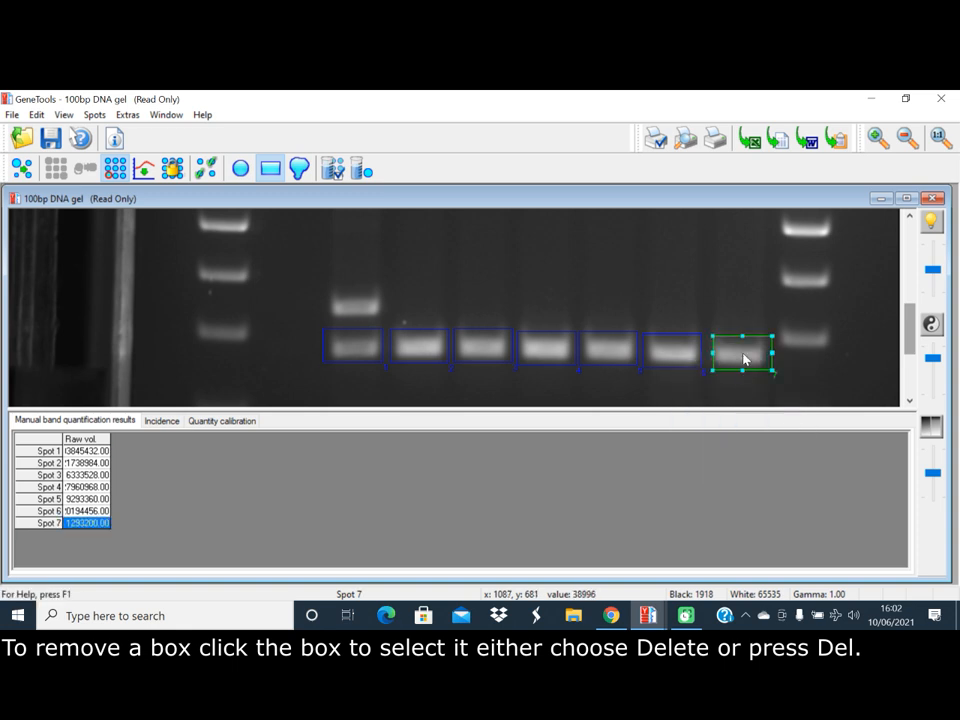
key("Delete")
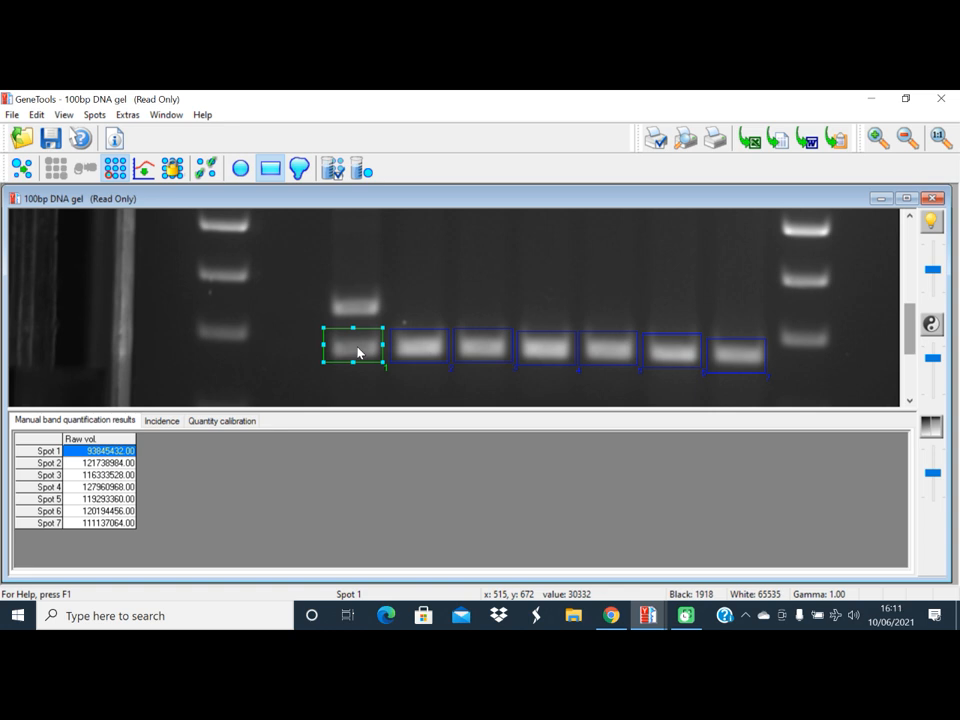
Assign a calibrated quantity of 100 to the box on the first sample lane's lower band
left_click(361, 174)
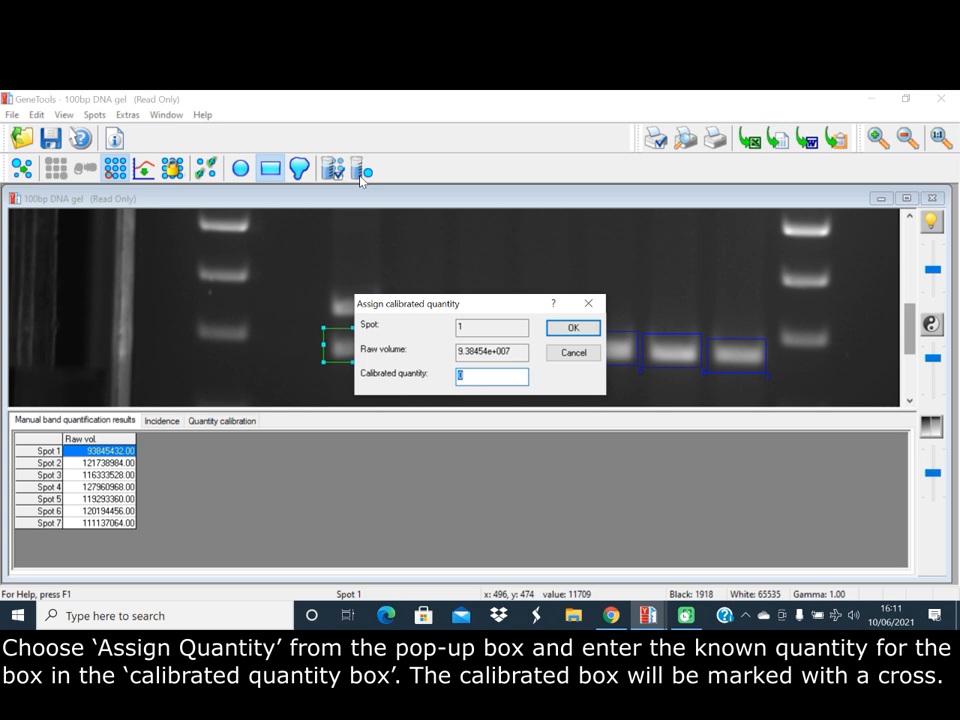
left_click(467, 375)
key("BackSpace")
type("100")
left_click(573, 327)
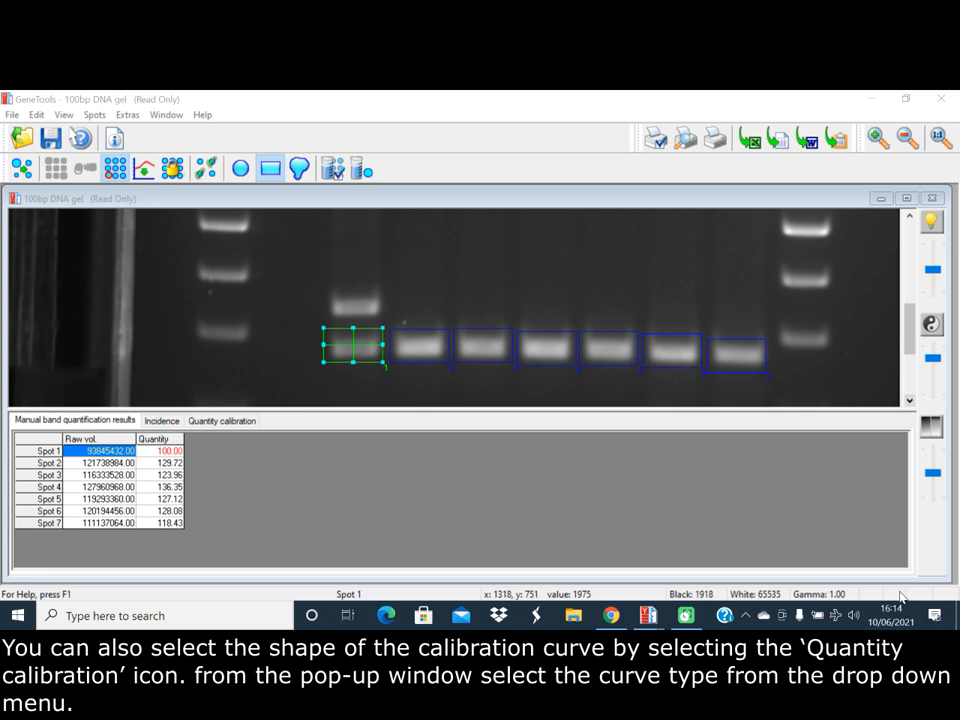
Set the quantity calibration curve type to Linear through origin (single standard value), leaving the units blank
left_click(333, 170)
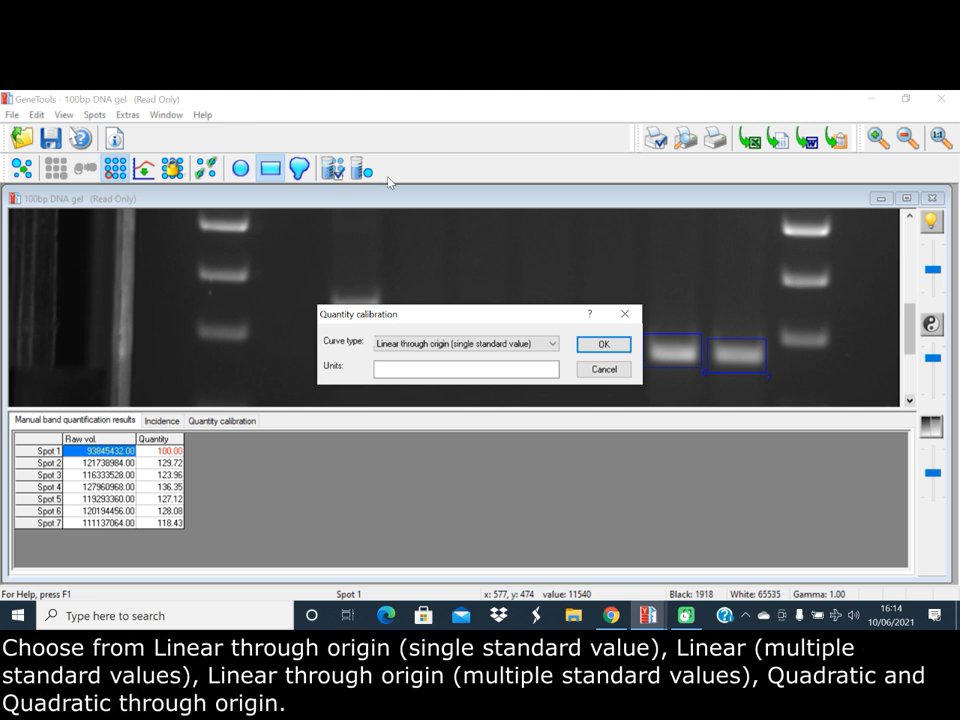
left_click(552, 344)
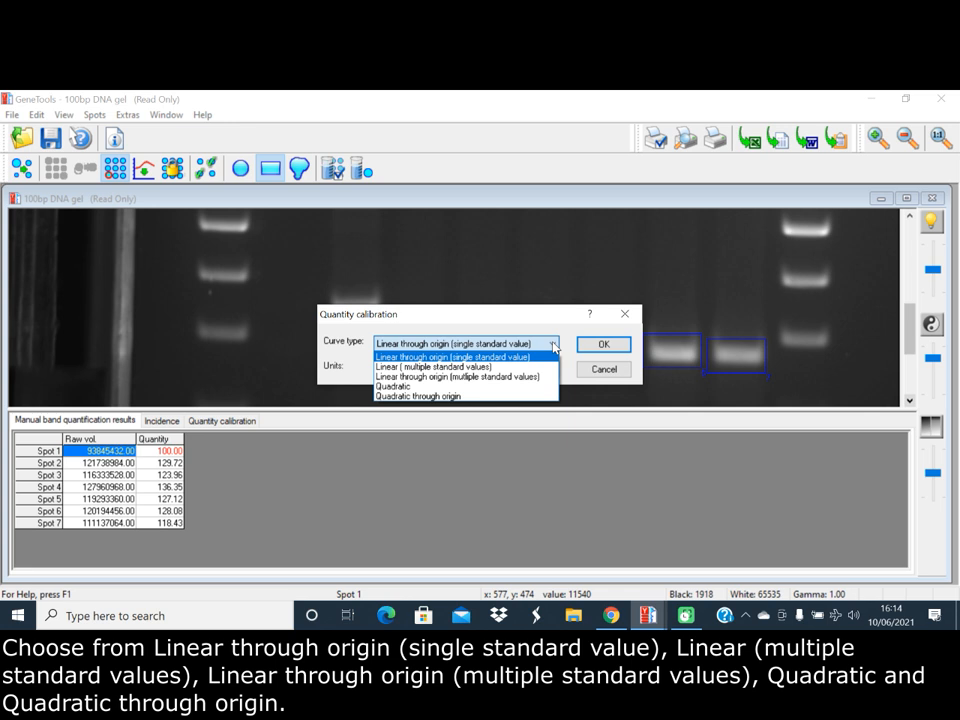
left_click(548, 356)
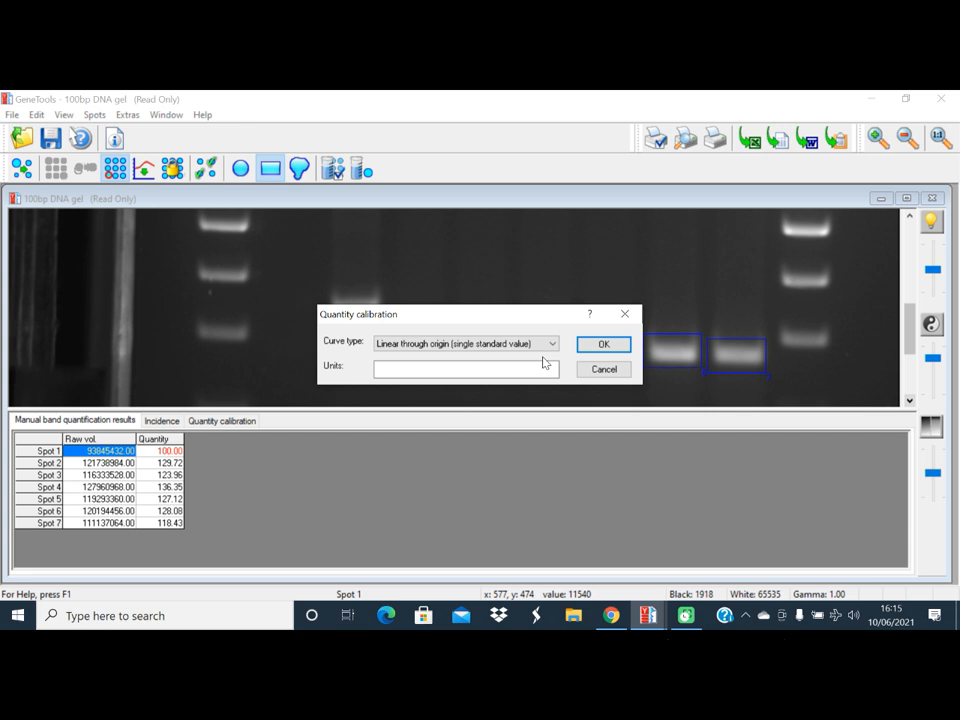
left_click(601, 345)
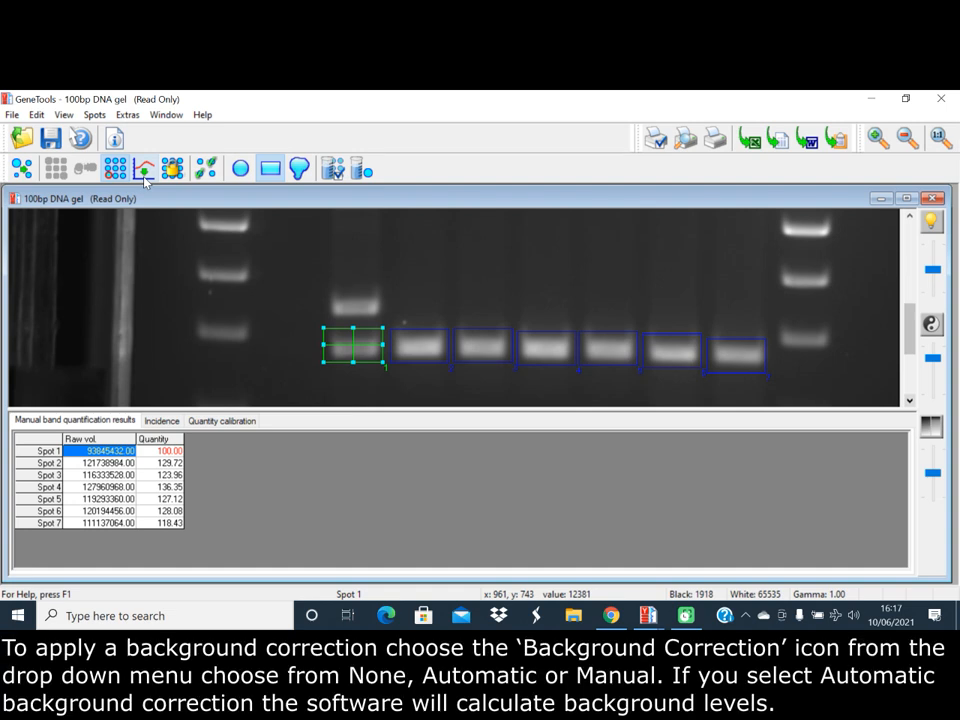
Apply Manual background correction using two background rectangles, one beside the first sample lane's upper band and one above box 2
left_click(145, 176)
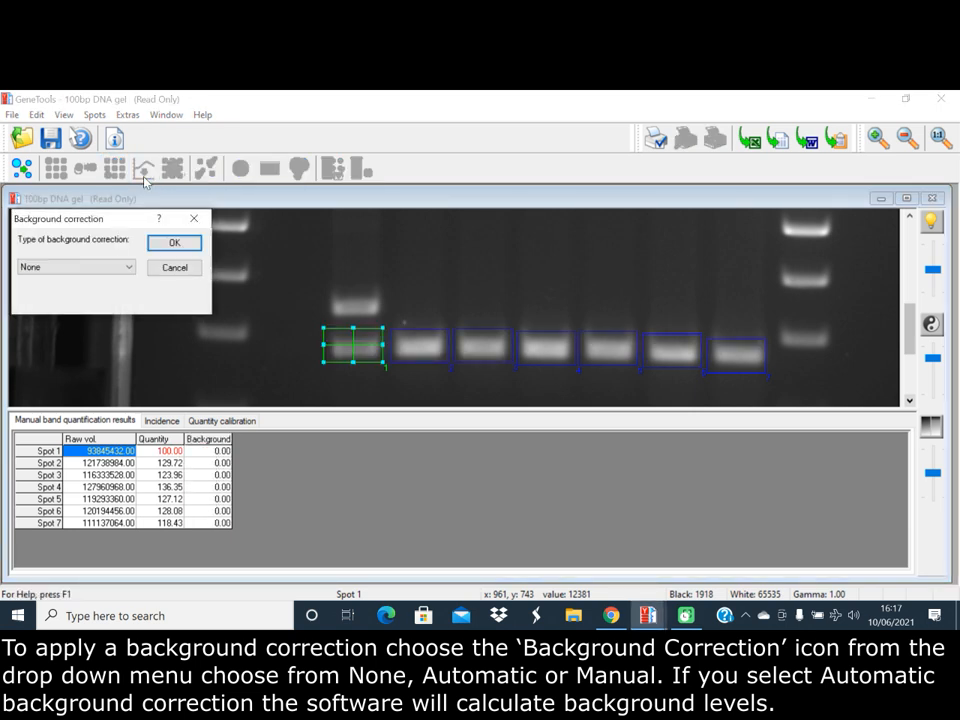
left_click(128, 267)
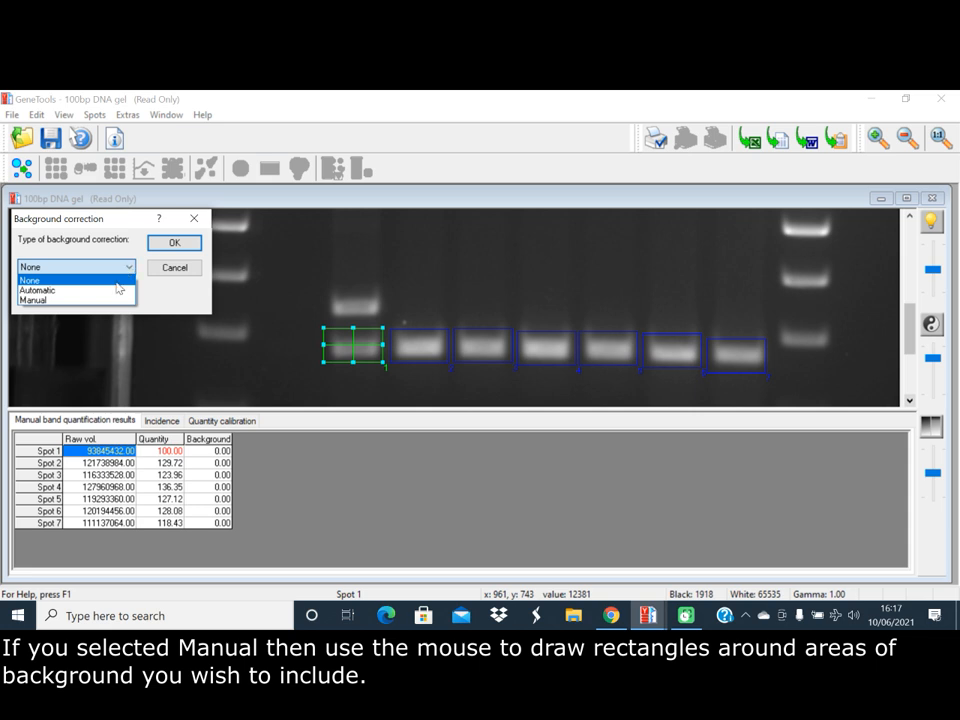
left_click(108, 300)
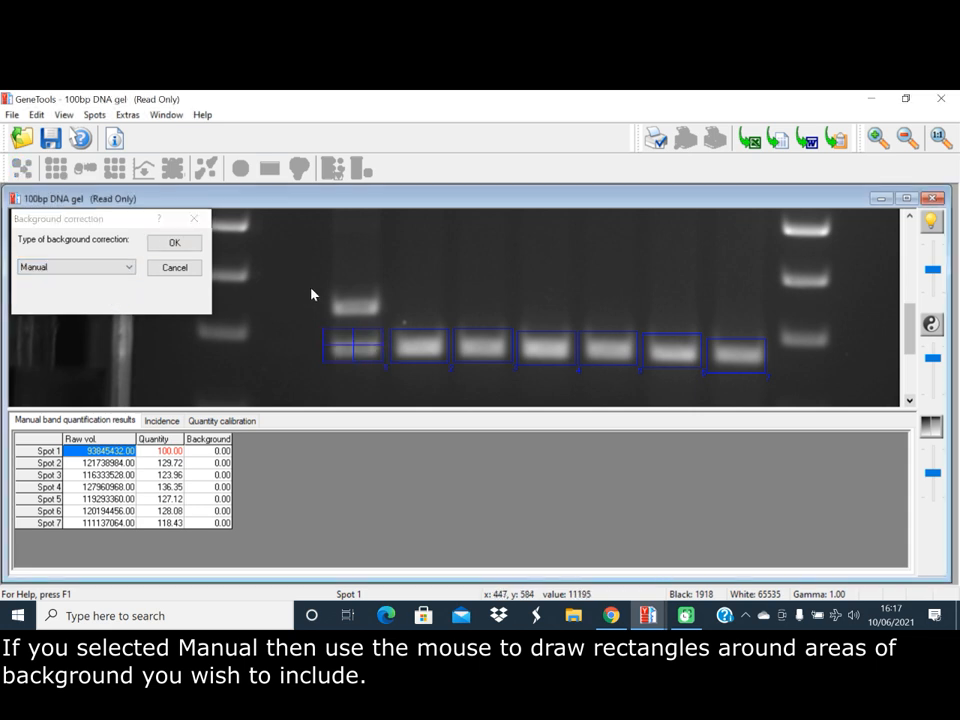
left_click_drag(283, 261, 322, 289)
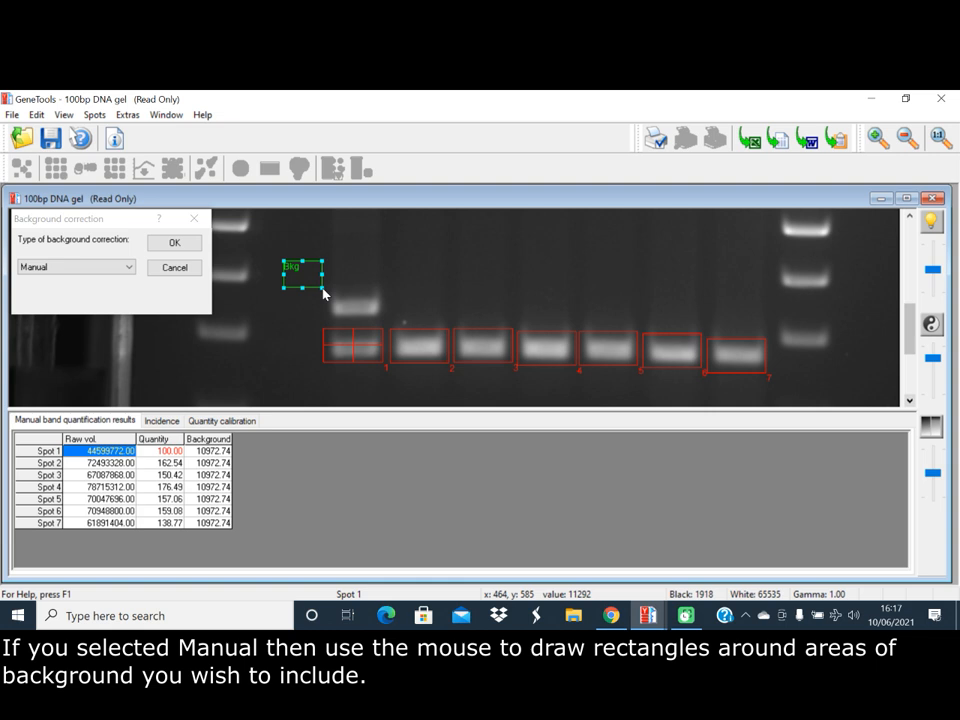
left_click_drag(403, 282, 448, 315)
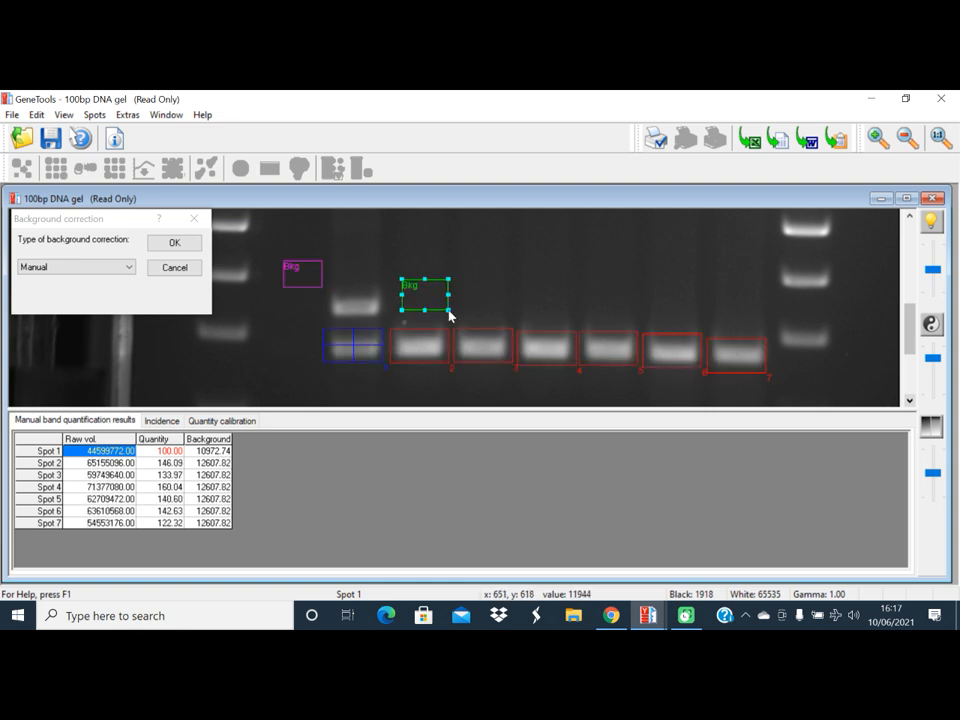
left_click(197, 245)
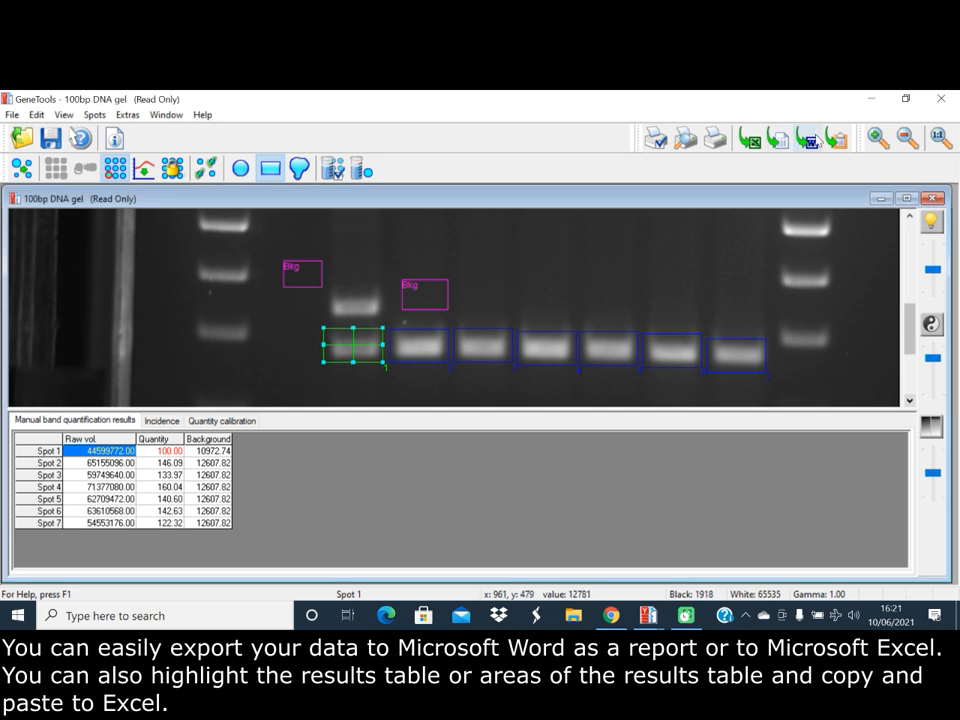
Export the quantification results to Microsoft Word as a report, view it, and close the document without saving
left_click(813, 136)
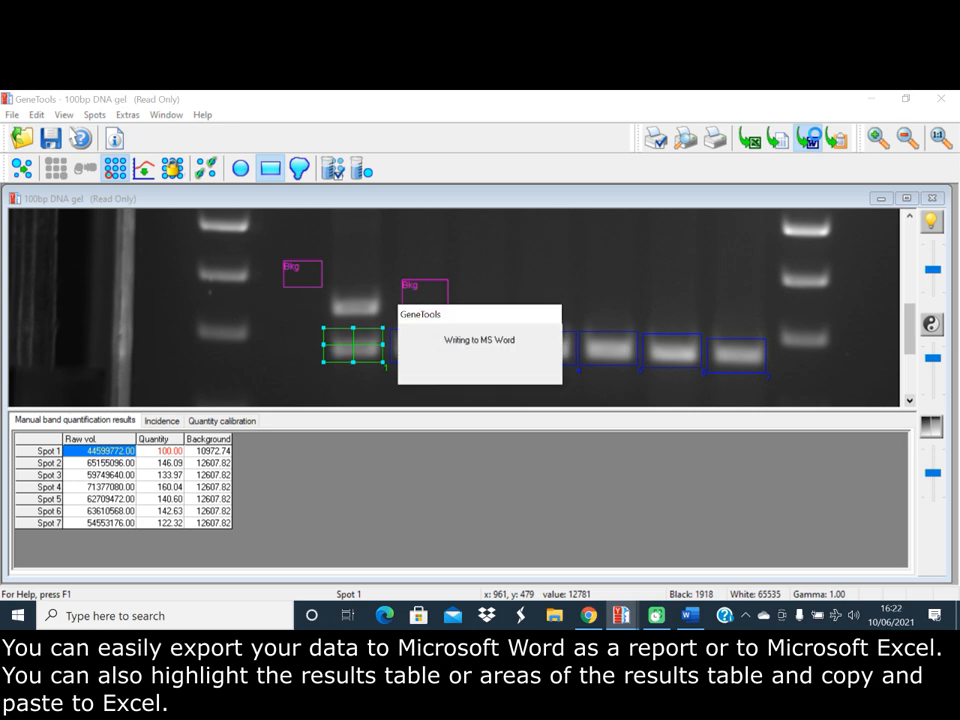
left_click(690, 615)
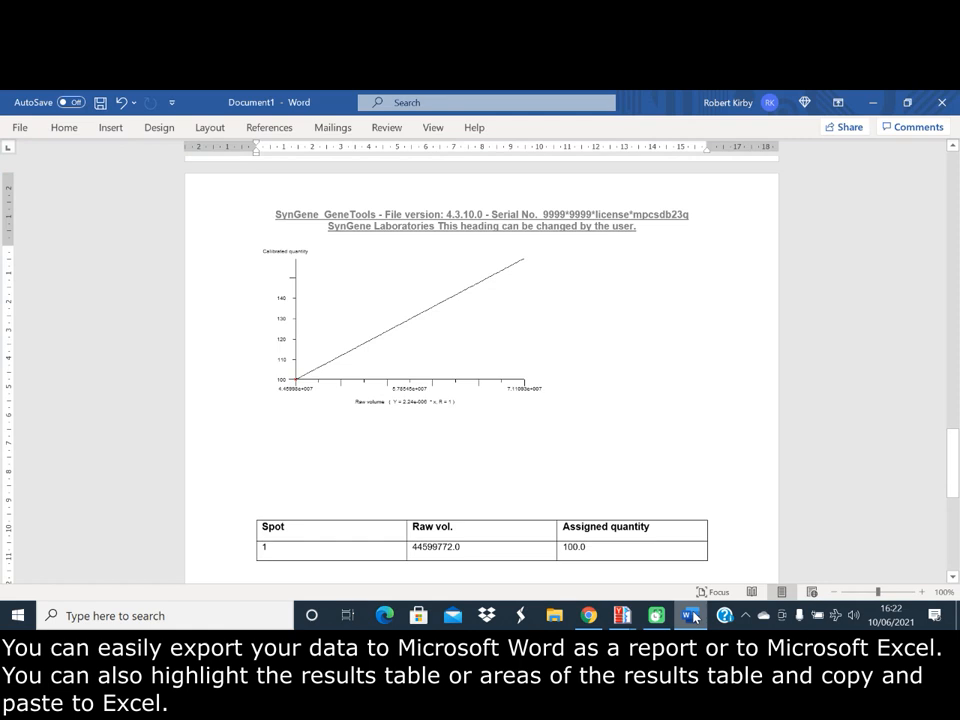
left_click(940, 104)
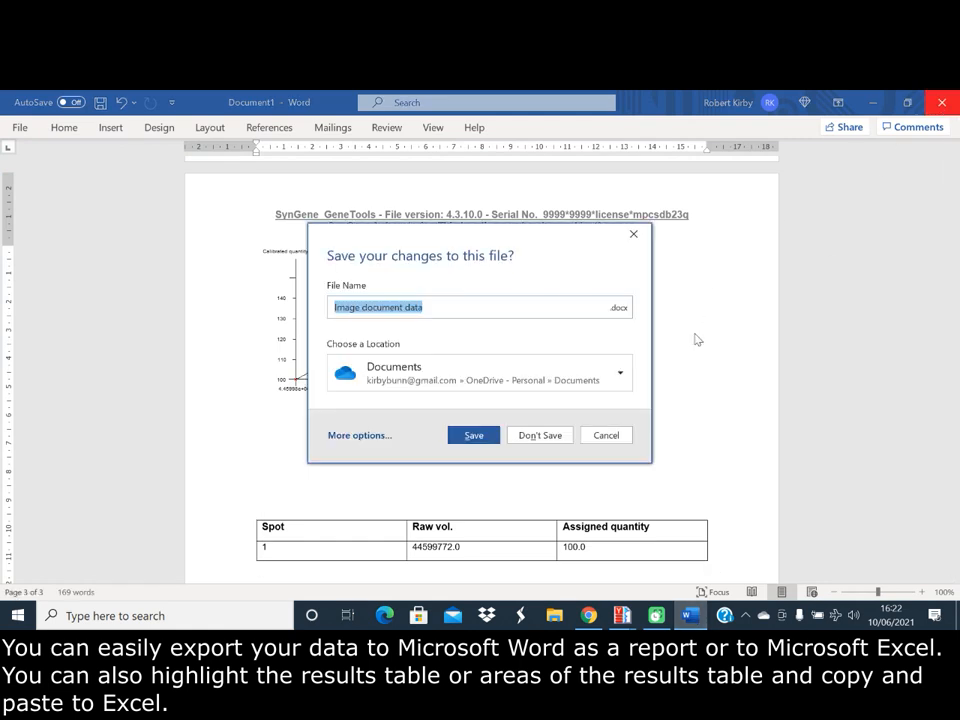
left_click(533, 436)
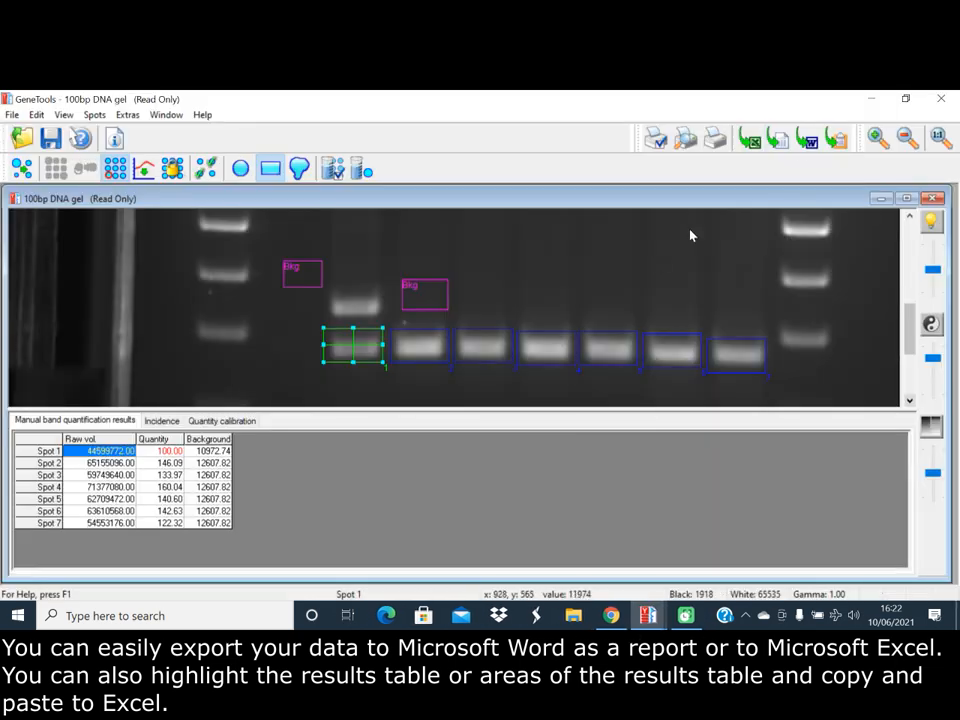
Export the results table to Microsoft Excel and close the exported workbook without saving
left_click(758, 143)
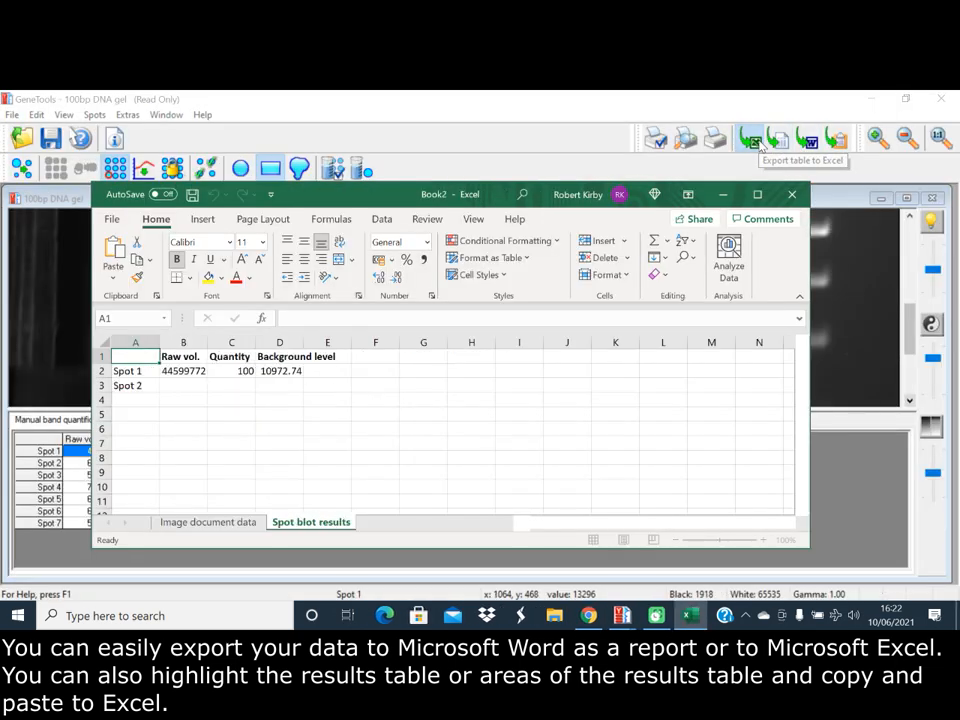
left_click(793, 199)
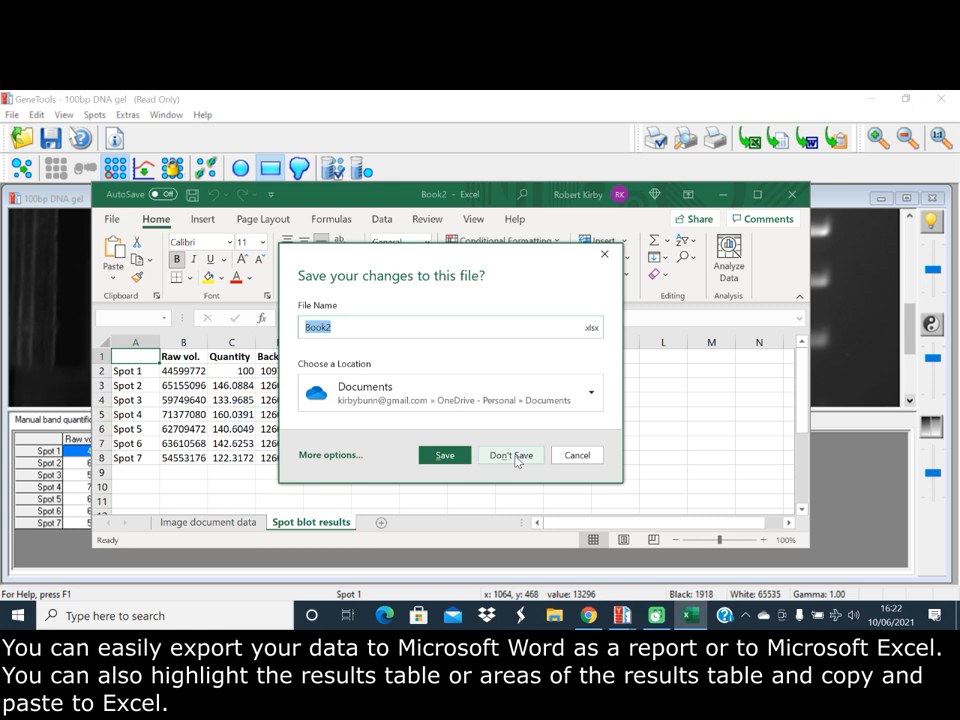
left_click(512, 456)
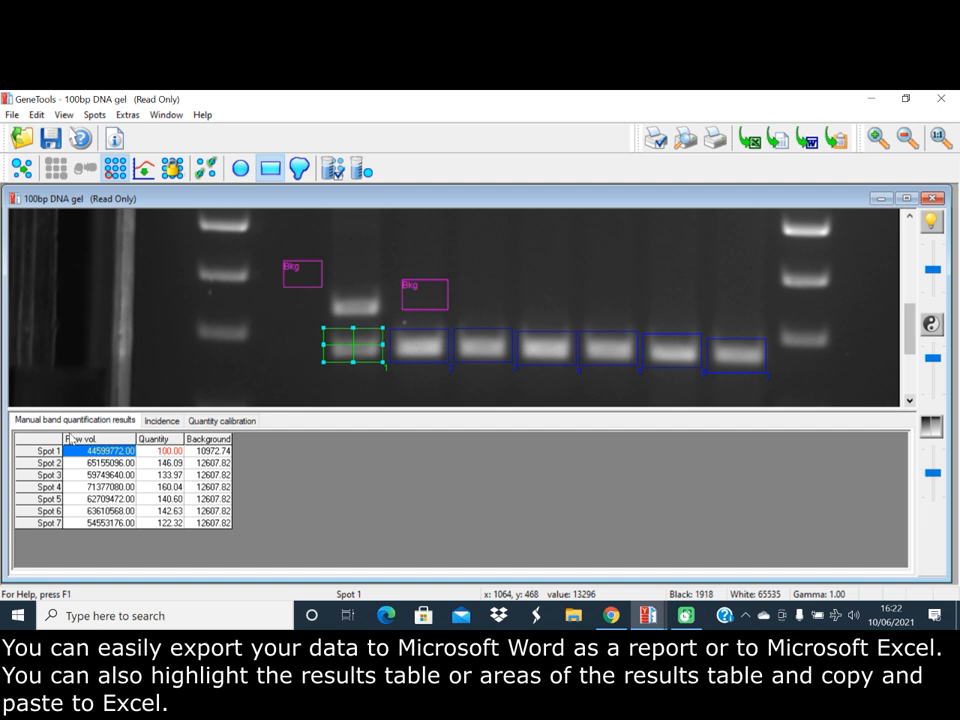
Copy the entire manual band quantification results table, including its headers and all seven spots, to the clipboard
left_click_drag(57, 440, 205, 522)
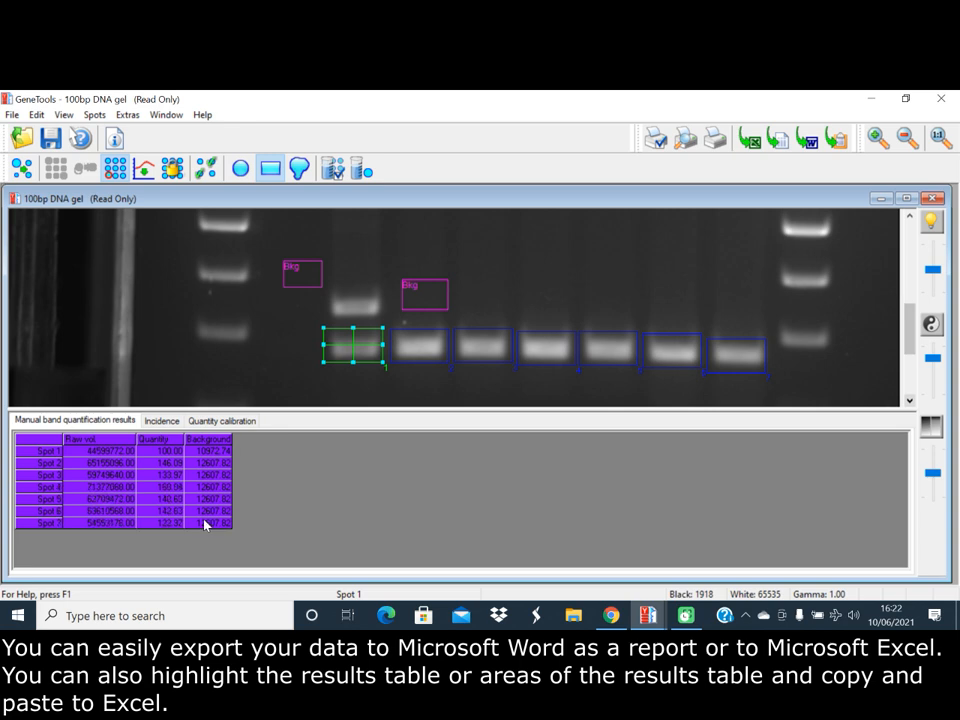
key("ctrl+c")
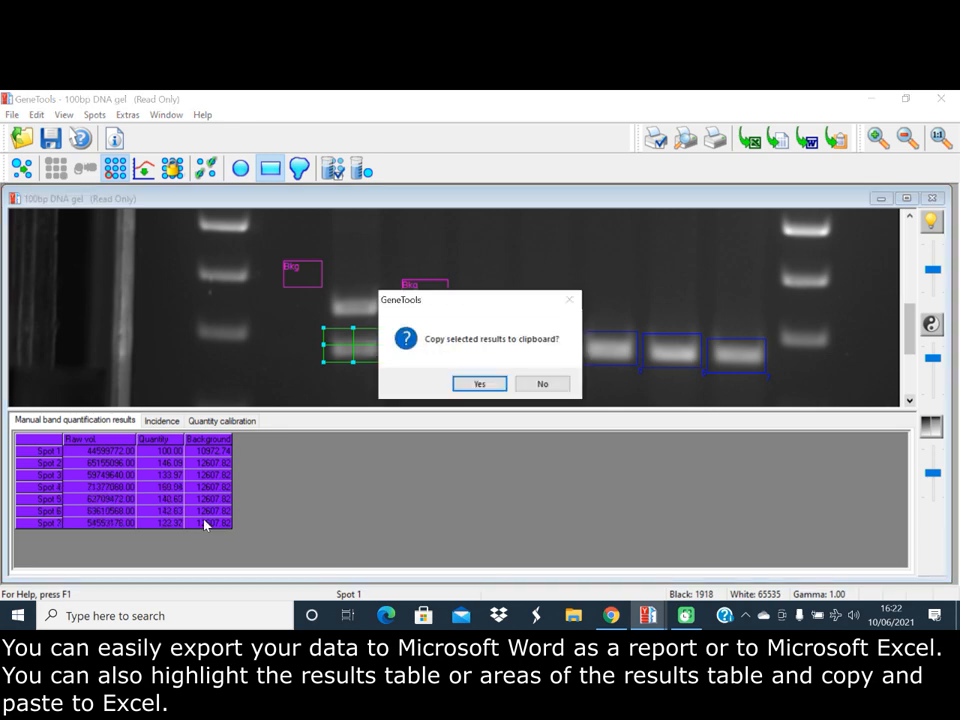
left_click(485, 388)
Open Excel with a blank workbook and paste the copied results table at cell A1
left_click(19, 616)
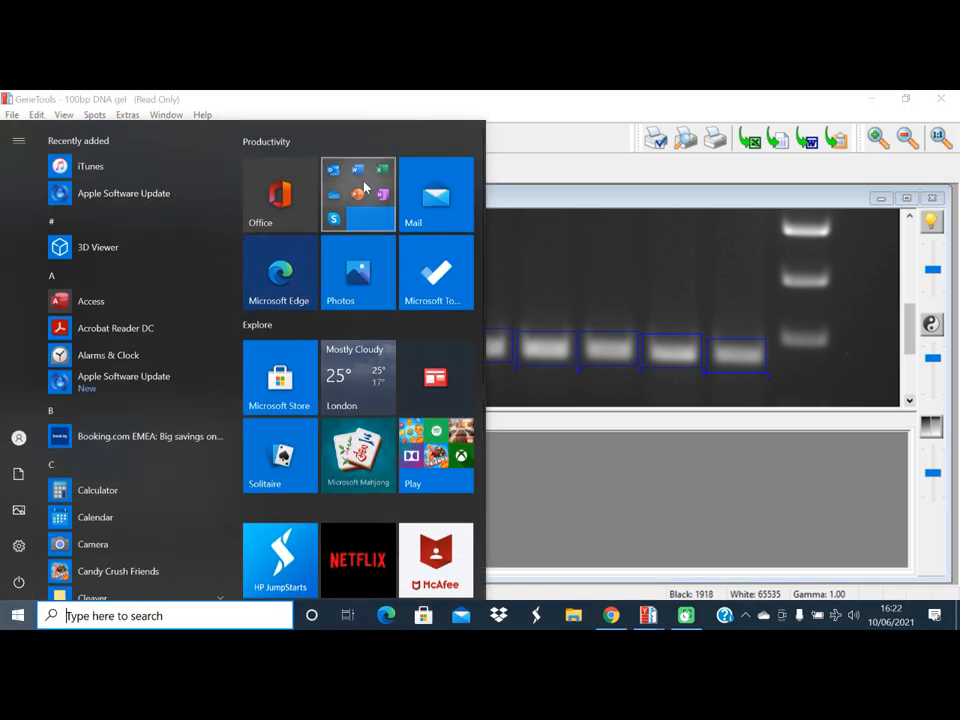
left_click(360, 189)
left_click(422, 282)
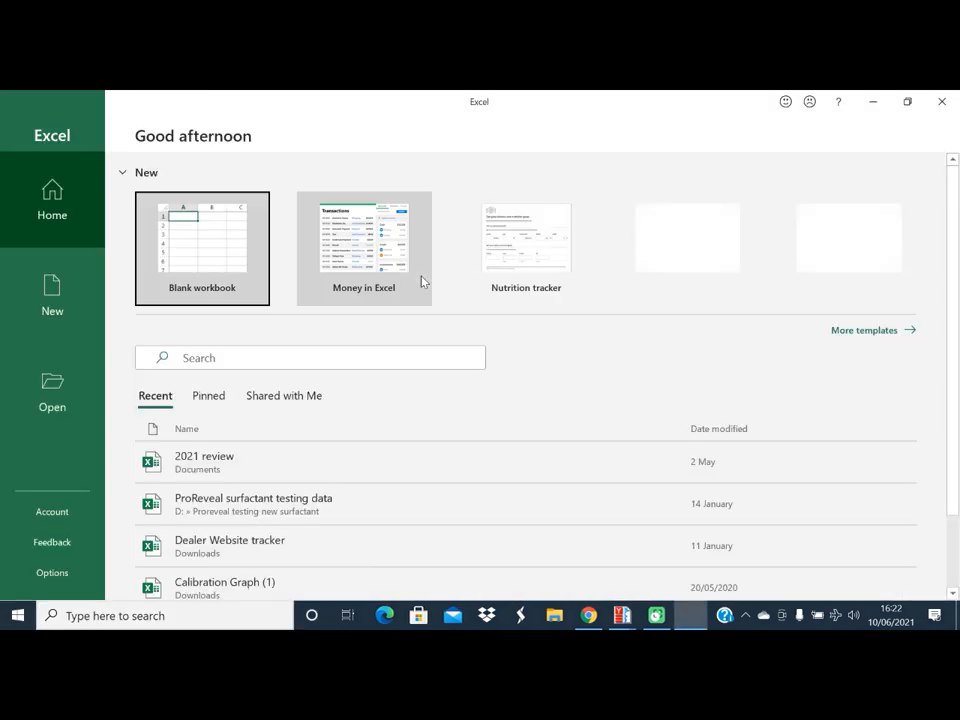
left_click(248, 252)
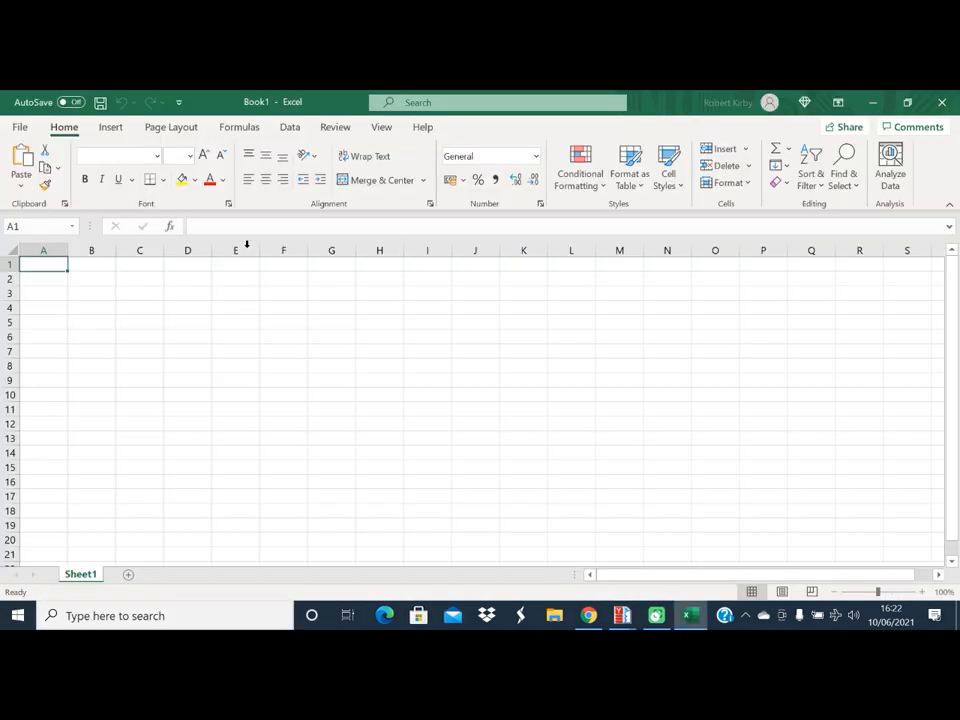
key("ctrl+v")
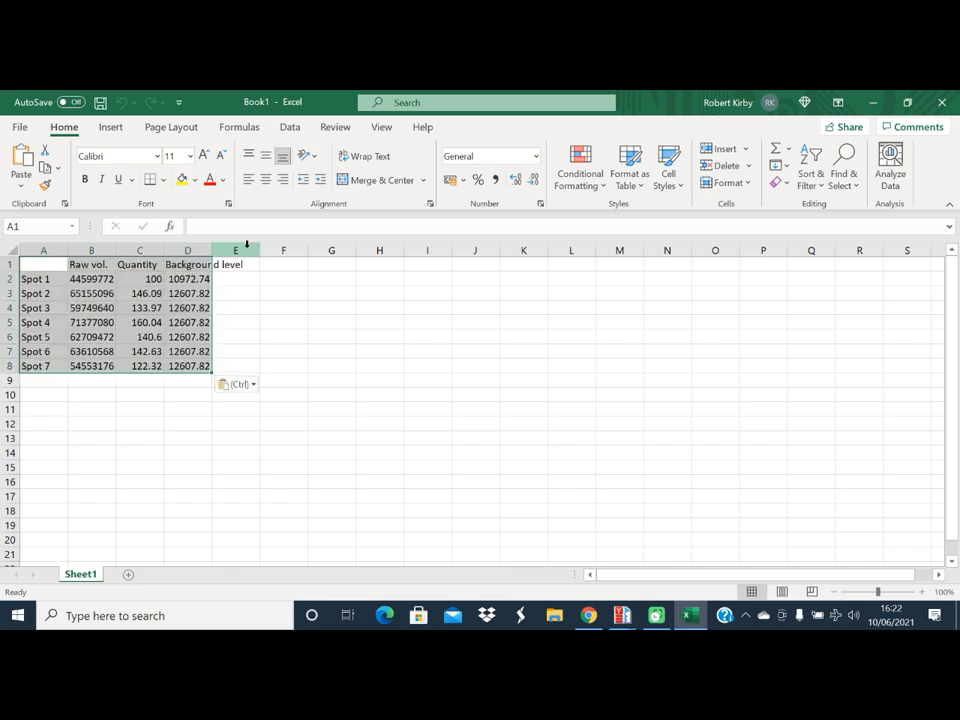